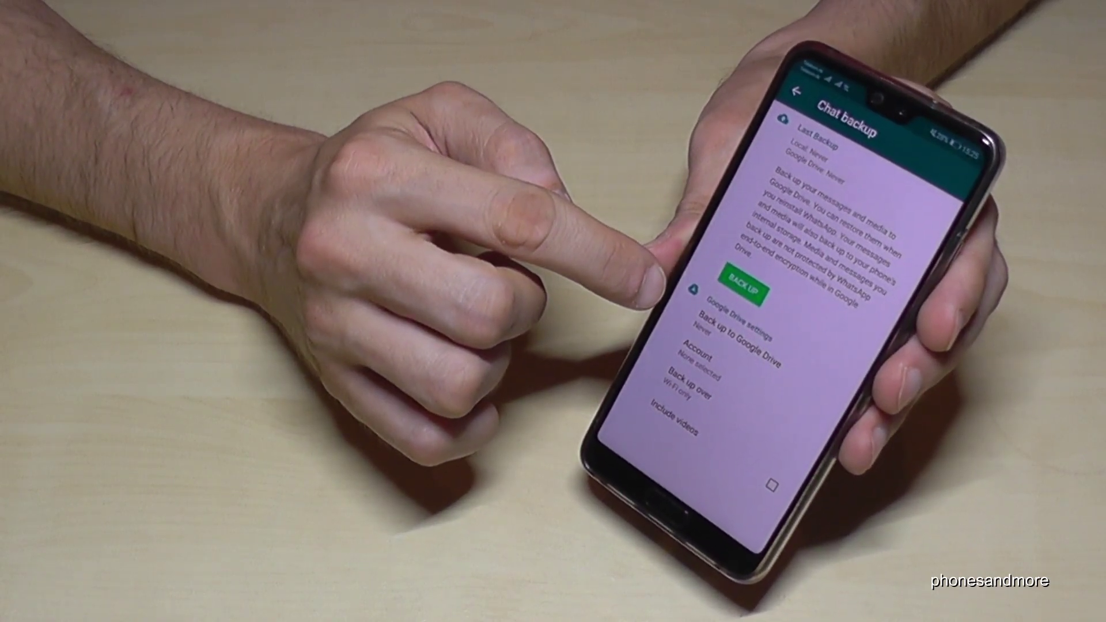
Start a WhatsApp message backup with BACK UP so the last local backup becomes 15:25.
click(741, 283)
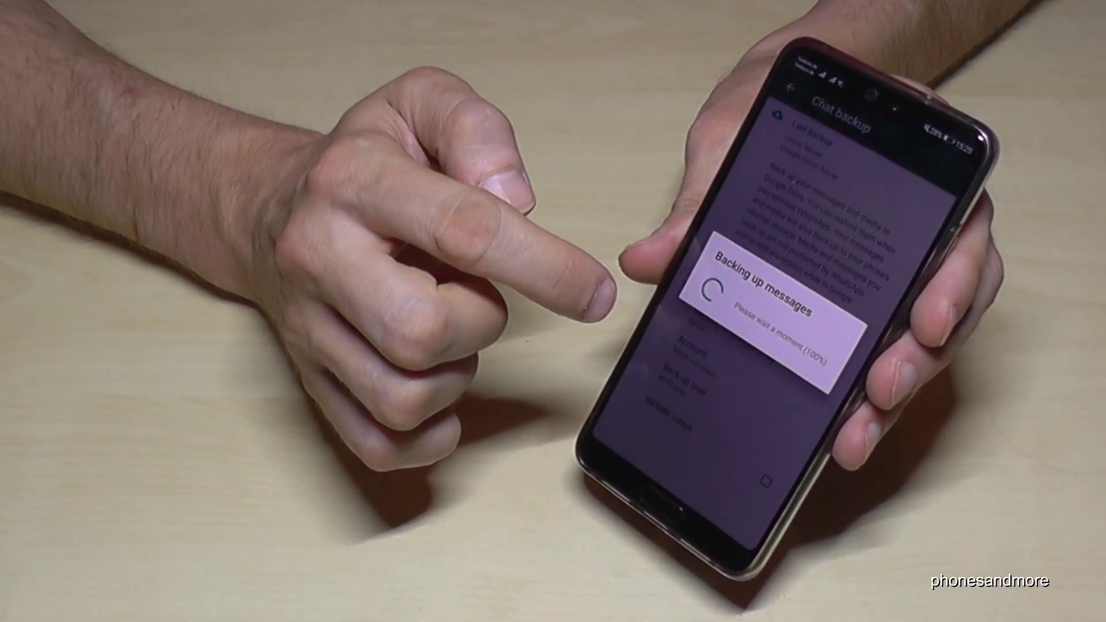